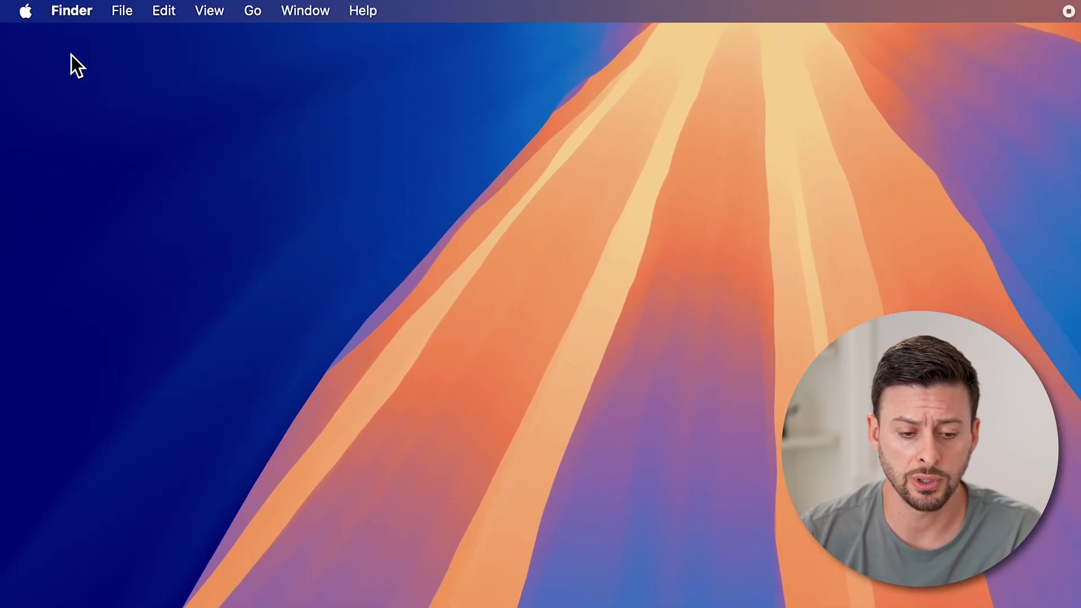
Open System Settings from the Apple menu on the Finder desktop.
click(27, 11)
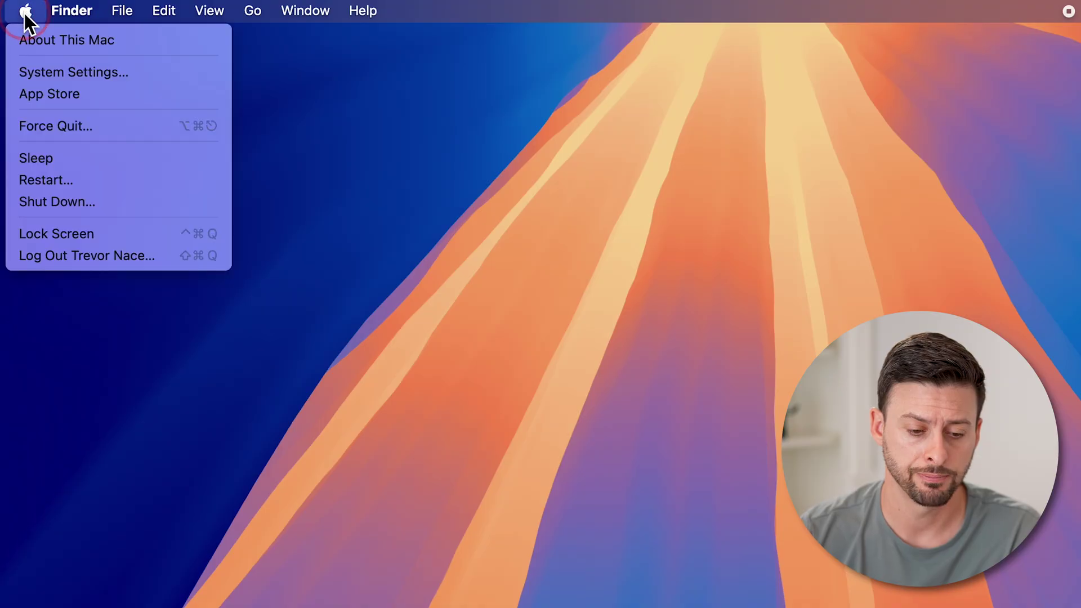
click(38, 75)
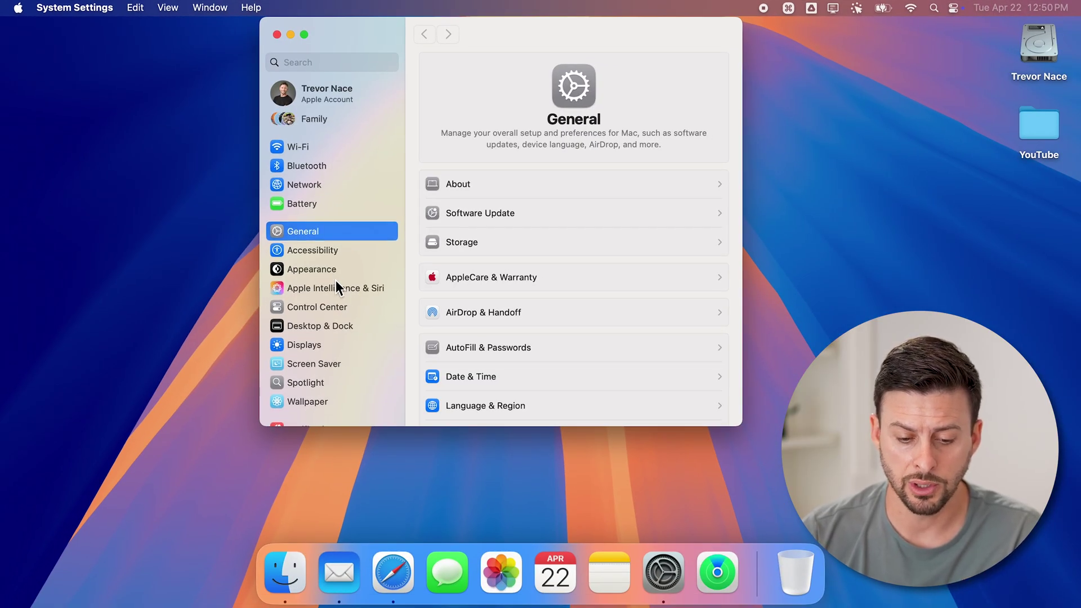
scroll(336, 280, down, 5)
scroll(334, 279, down, 5)
scroll(334, 279, down, 3)
scroll(334, 279, down, 3)
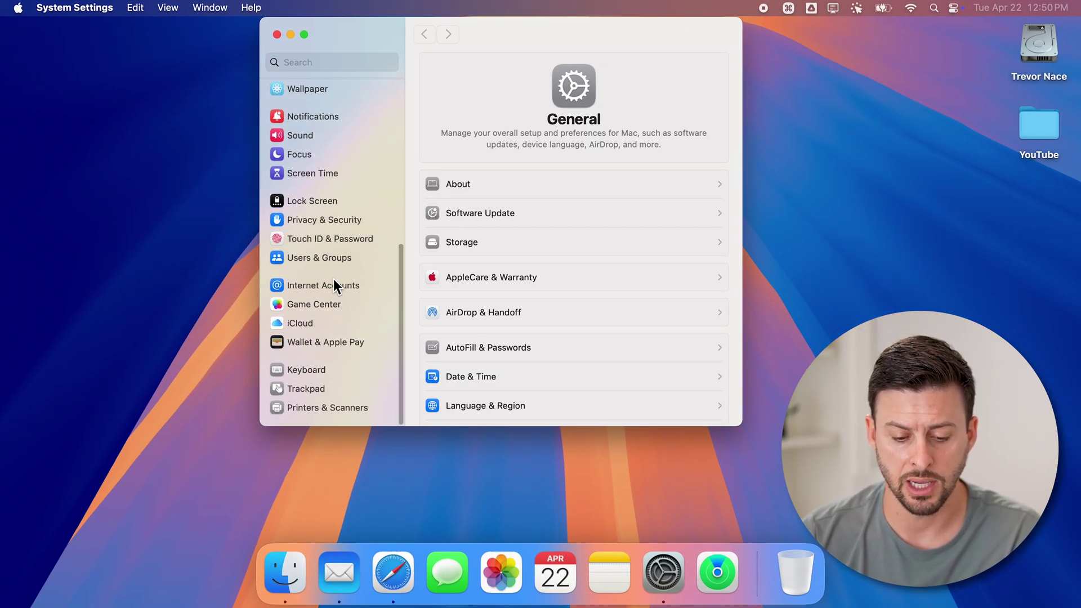
Go to the Keyboard page in the System Settings sidebar.
click(300, 371)
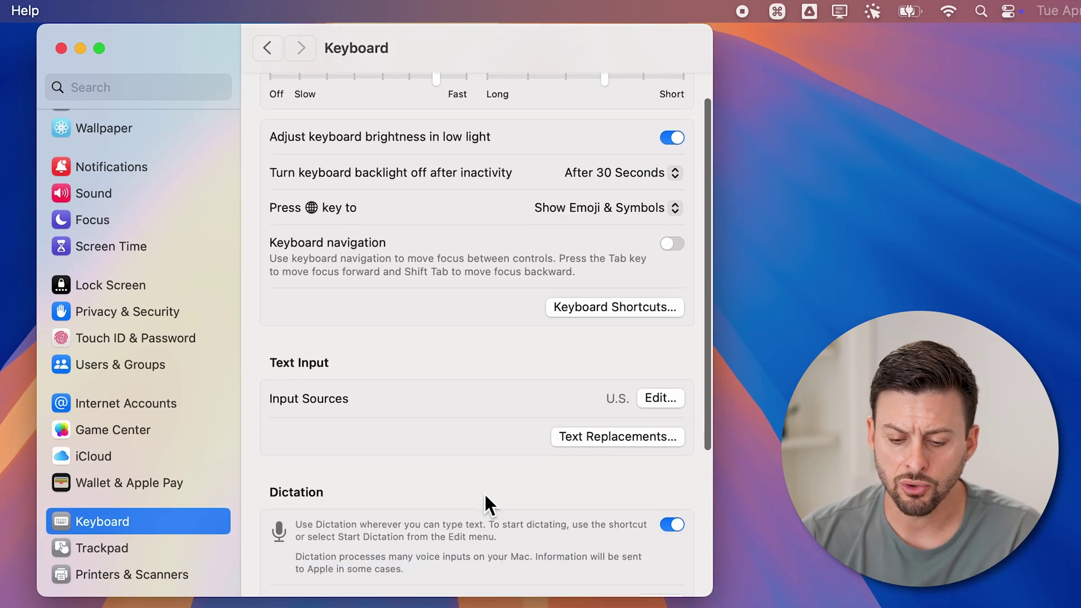
scroll(485, 492, down, 8)
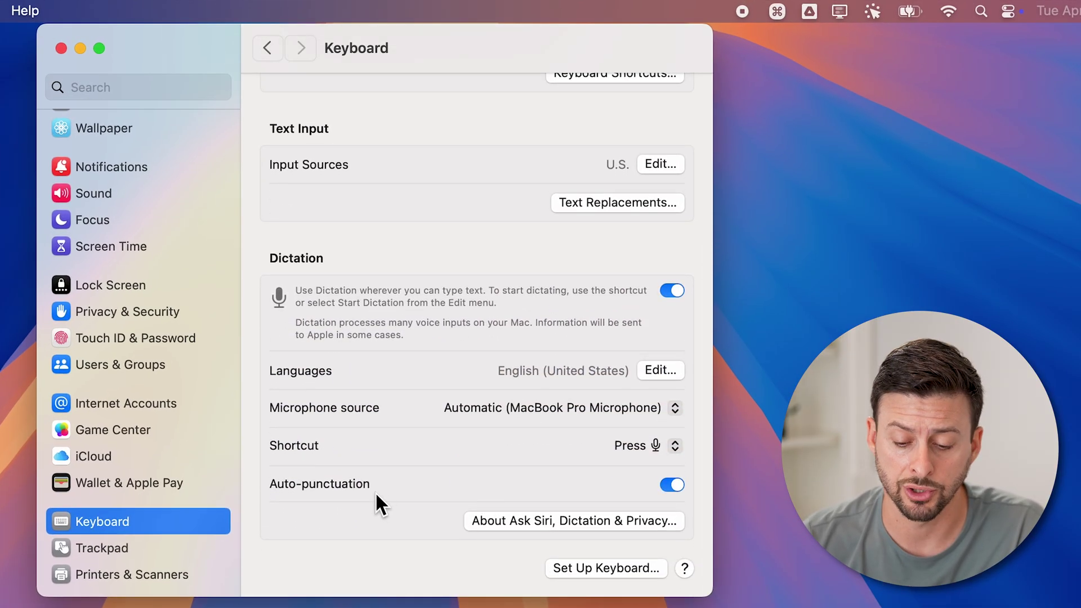
scroll(404, 221, up, 3)
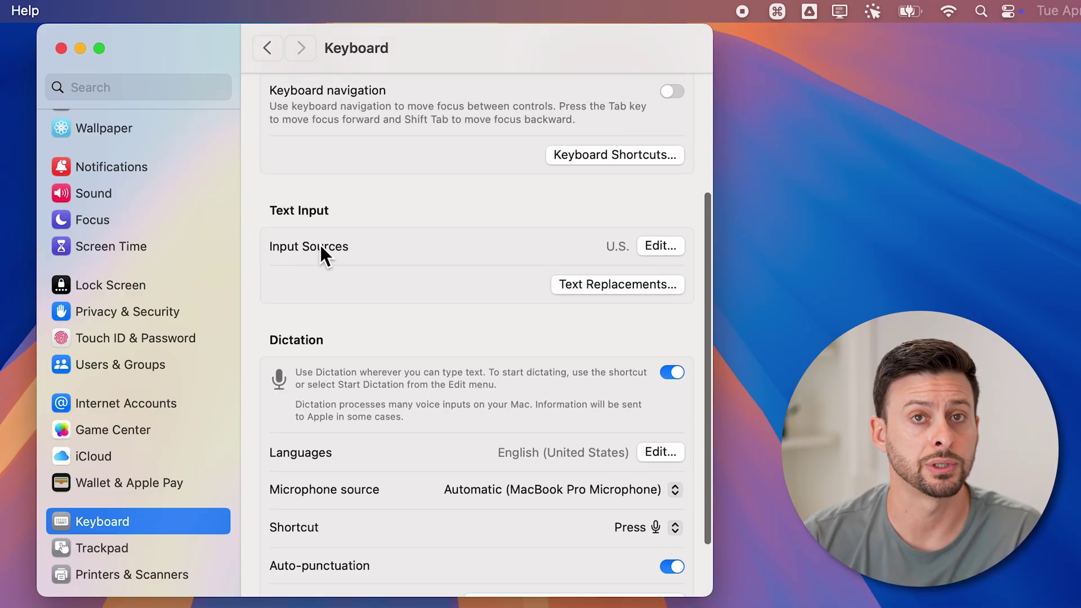
Open the Input Sources edit options under Text Input.
click(668, 244)
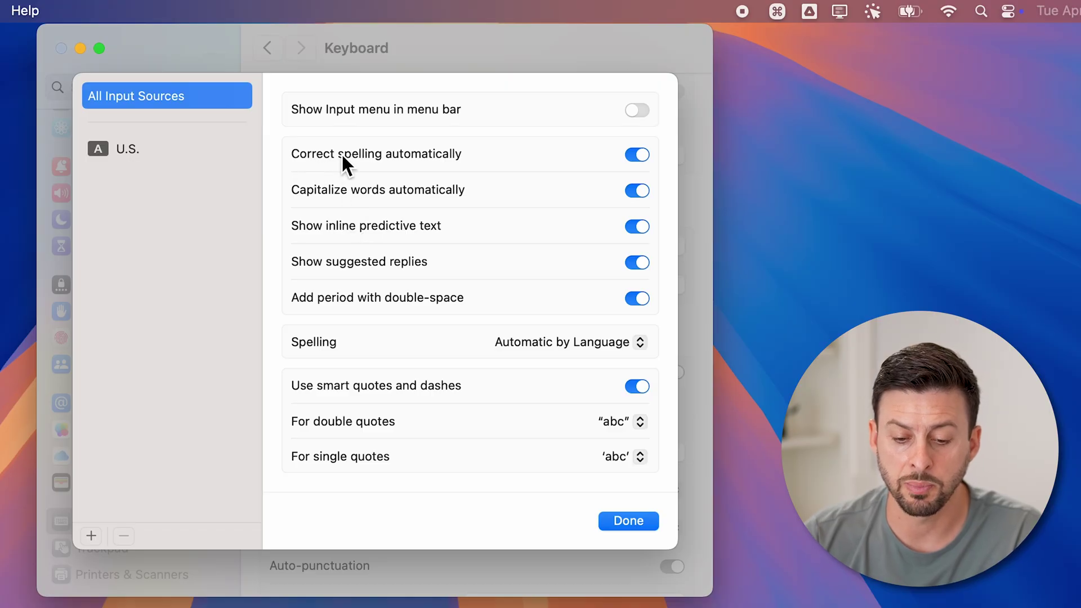
Switch off 'Correct spelling automatically' for all input sources and close the options with Done.
click(637, 154)
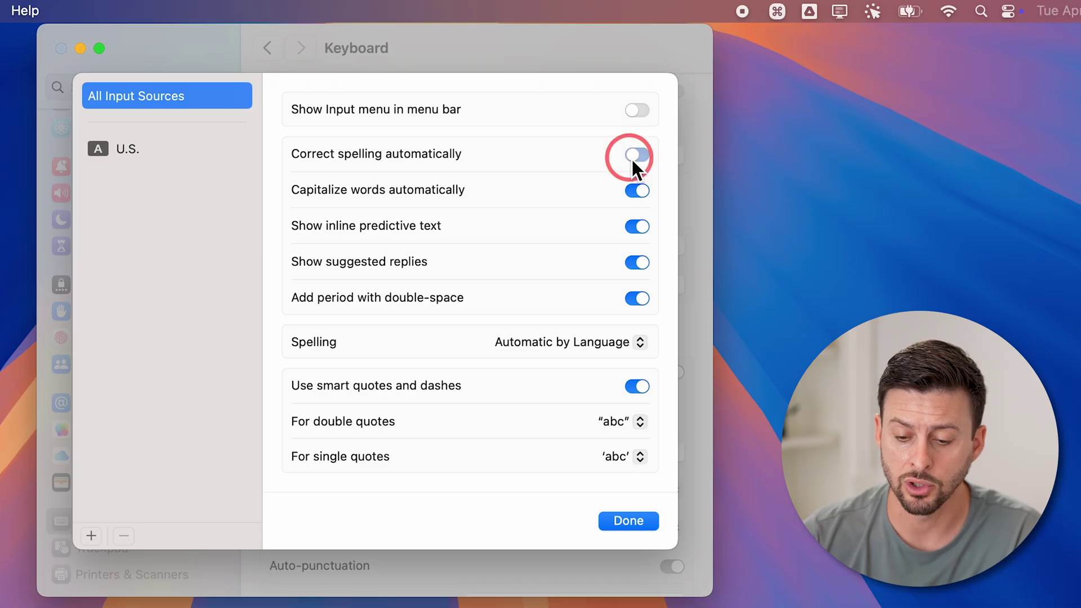
click(628, 522)
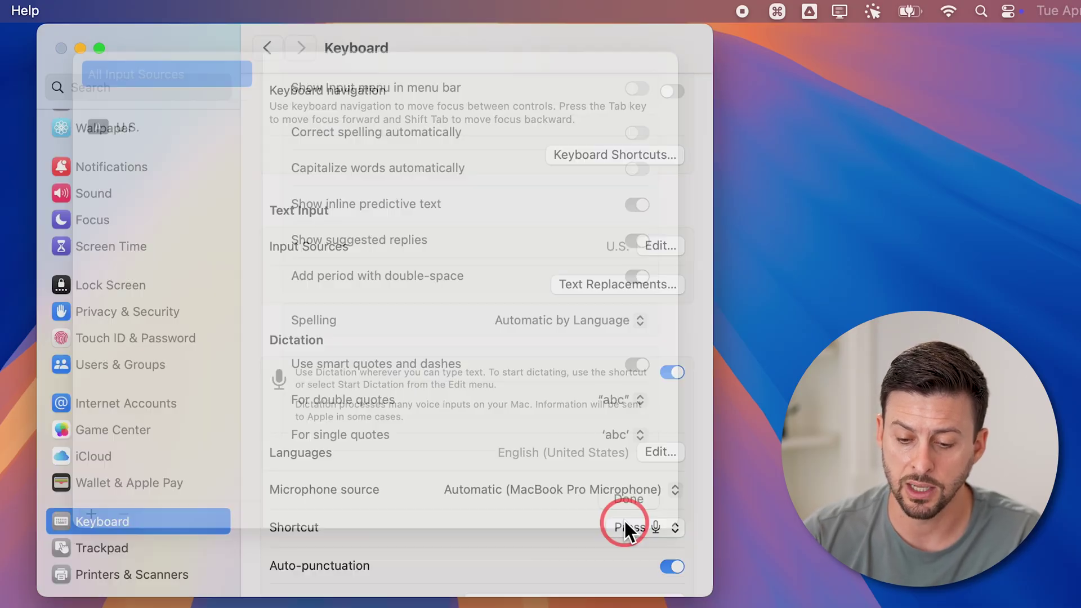